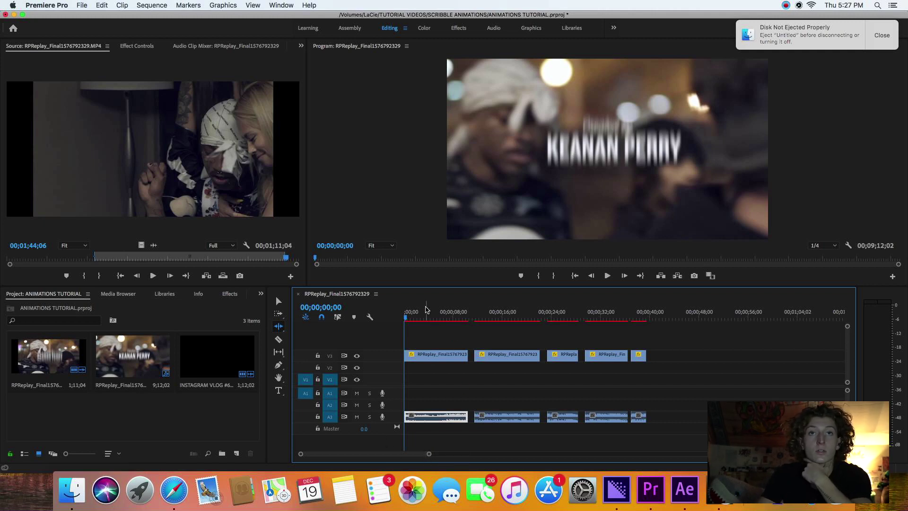
Step: Preview the title frame and opening clips of the music-video sequence, including the pink-tinted shot
drag(412, 313, 399, 320)
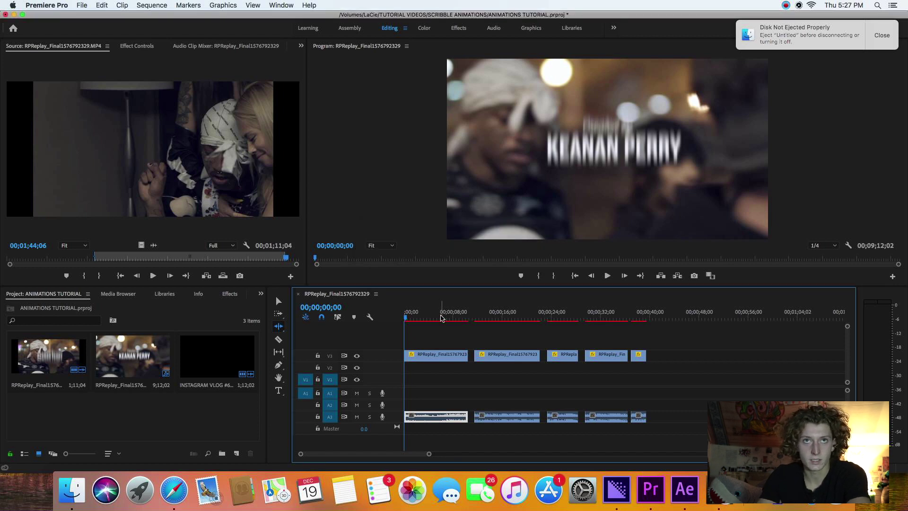
click(420, 316)
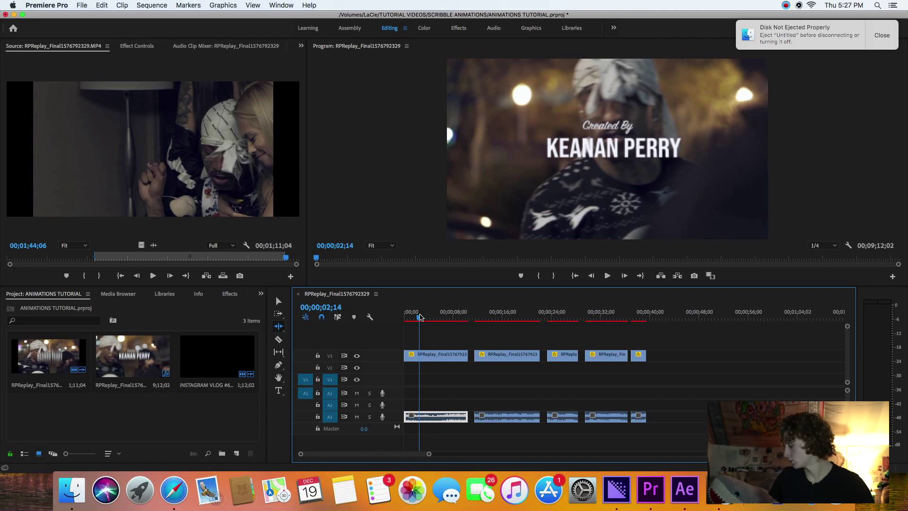
click(438, 319)
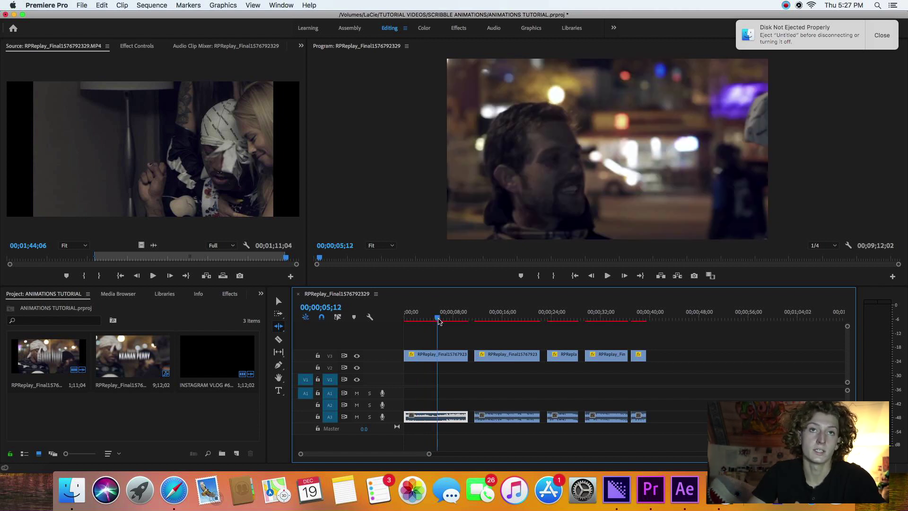
drag(438, 320, 412, 320)
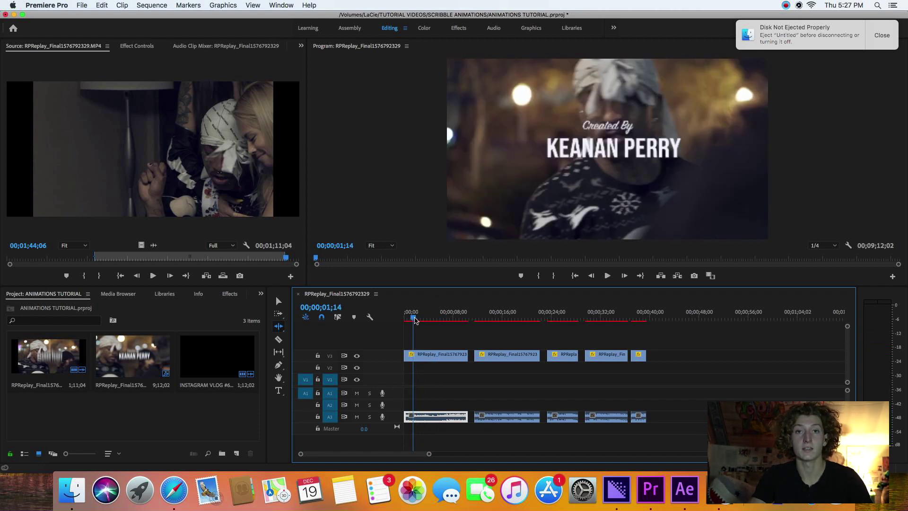
key(space)
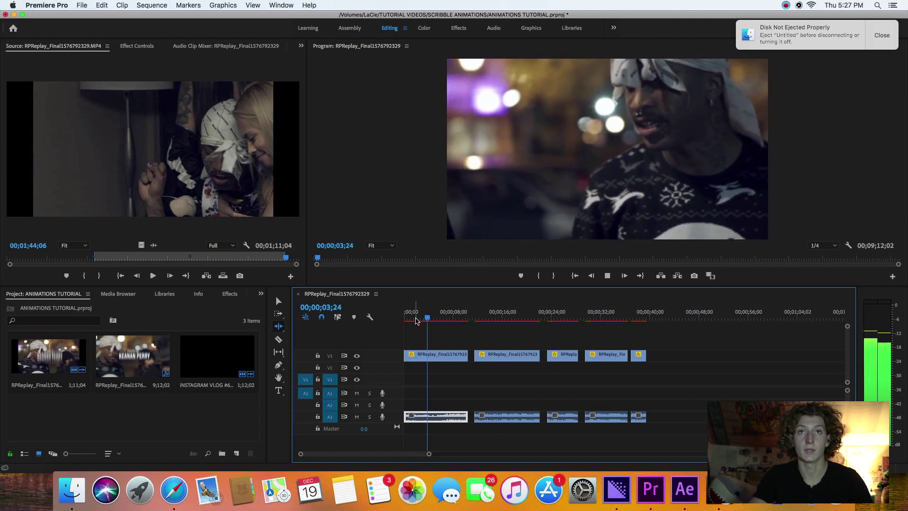
drag(416, 320, 445, 318)
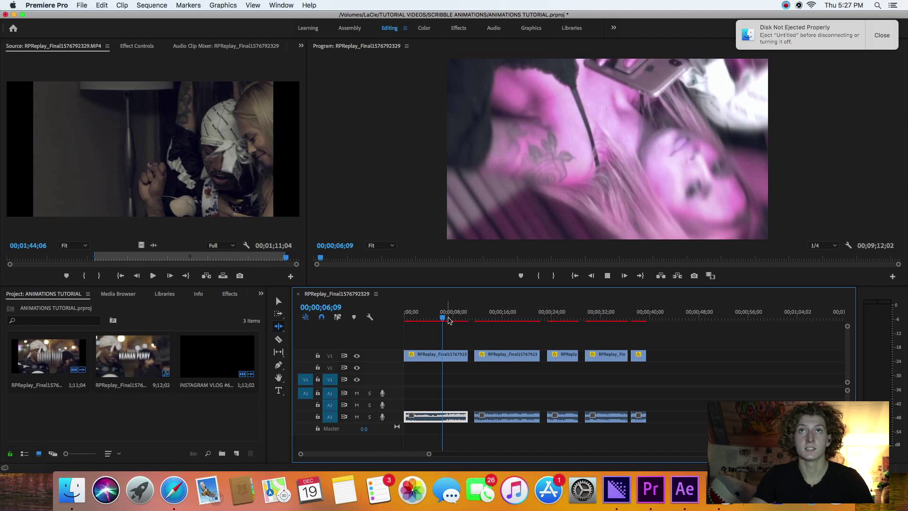
key(space)
key(space)
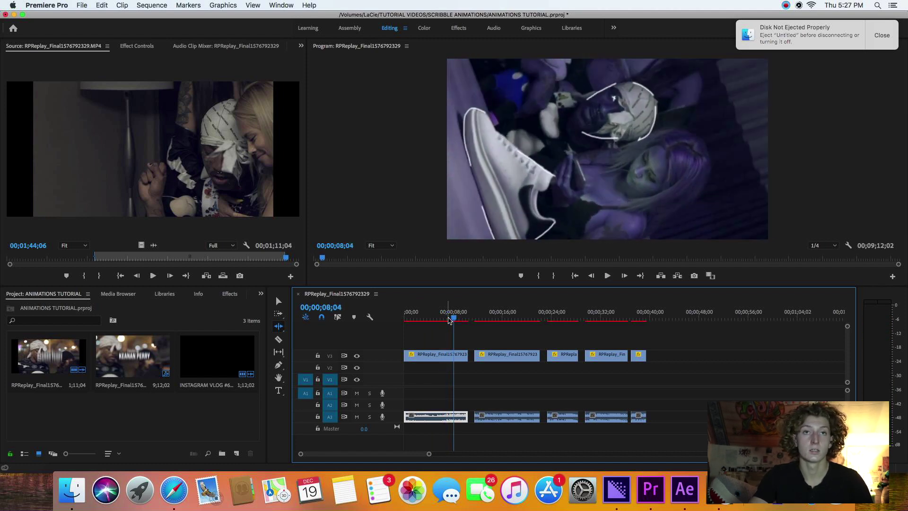
Step: Mute audio track A3, leaving A2 unmuted, and play from about five seconds to check
click(357, 405)
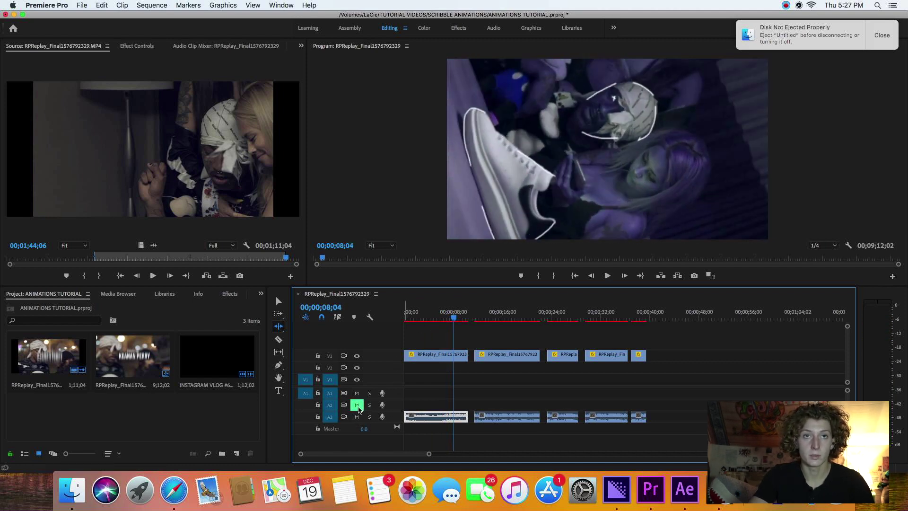
click(357, 417)
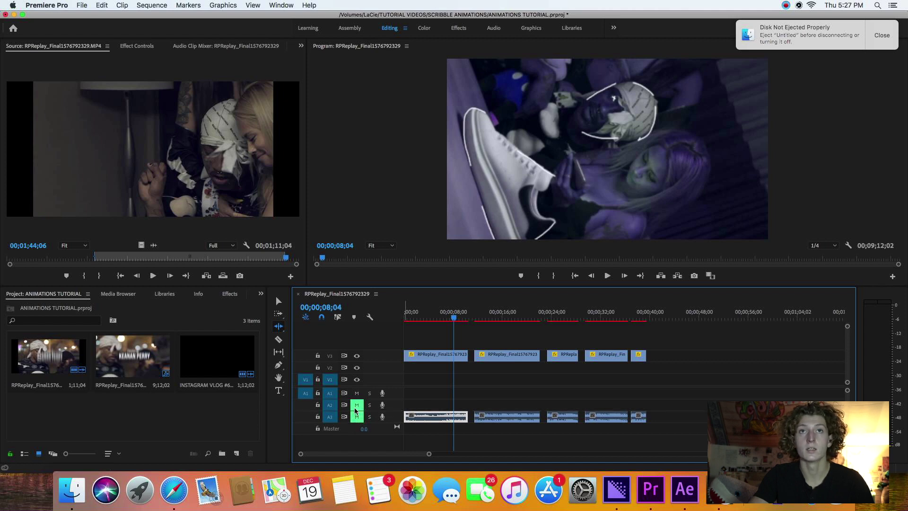
click(357, 405)
click(440, 314)
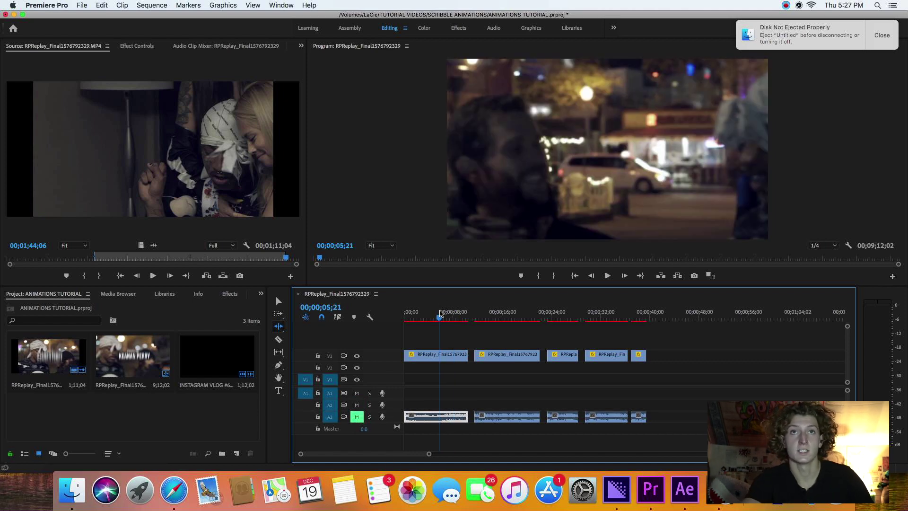
key(space)
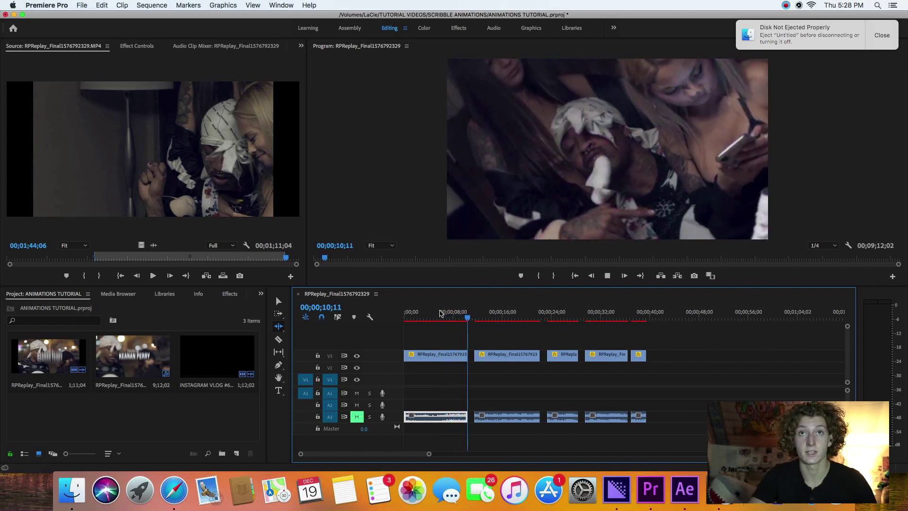
key(space)
Step: Play through the second clip, then move the playhead to about twenty seconds
click(479, 318)
key(space)
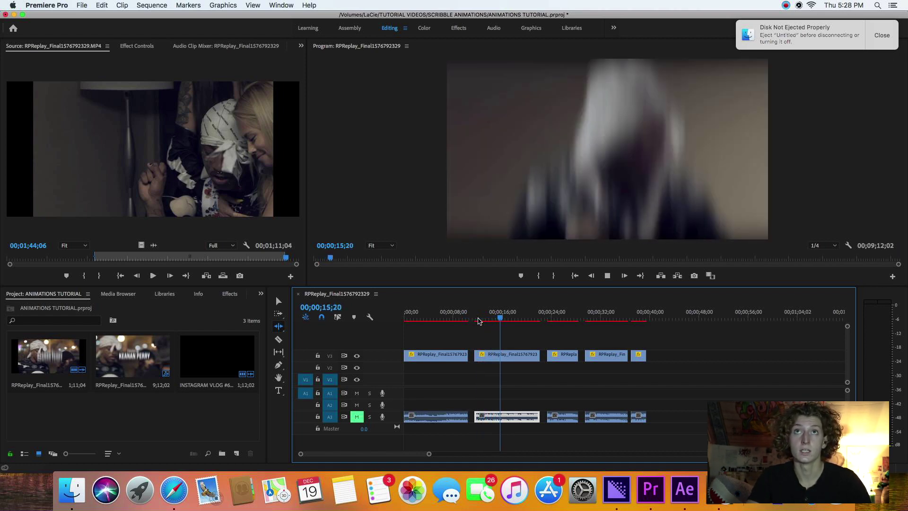
key(space)
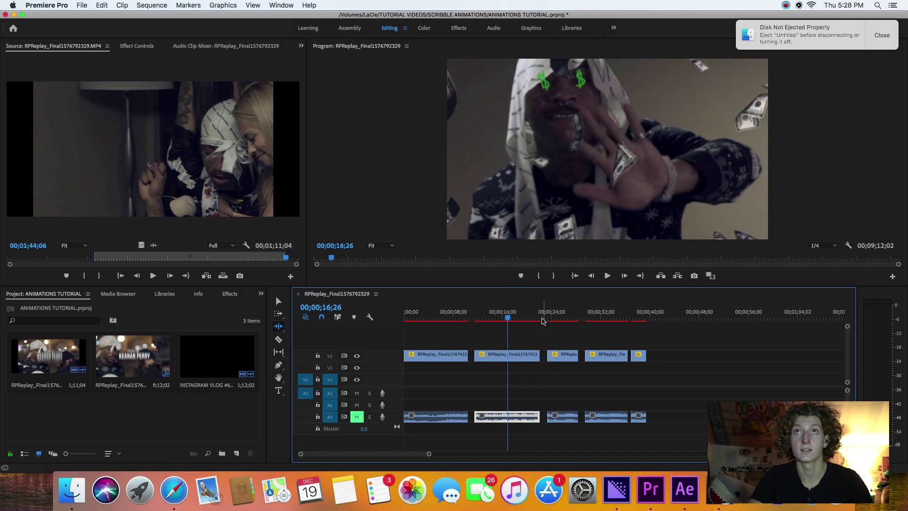
click(529, 319)
drag(529, 319, 548, 321)
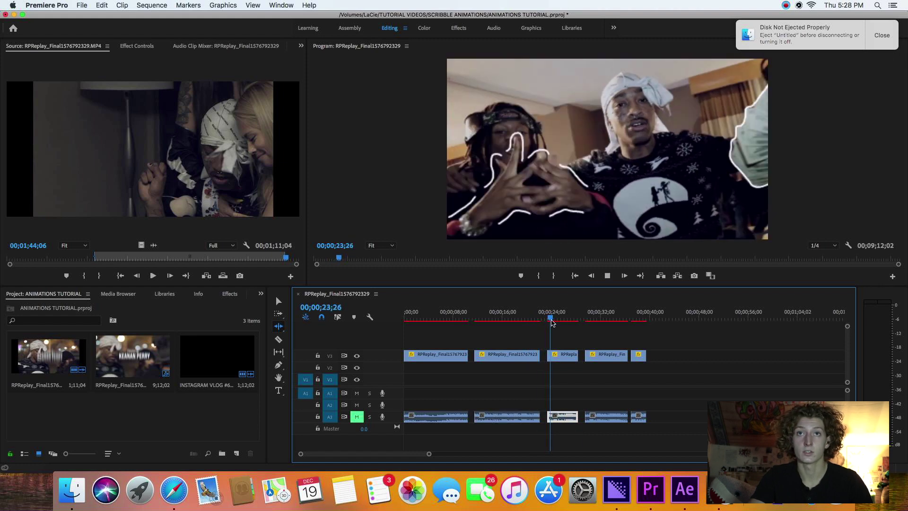
key(space)
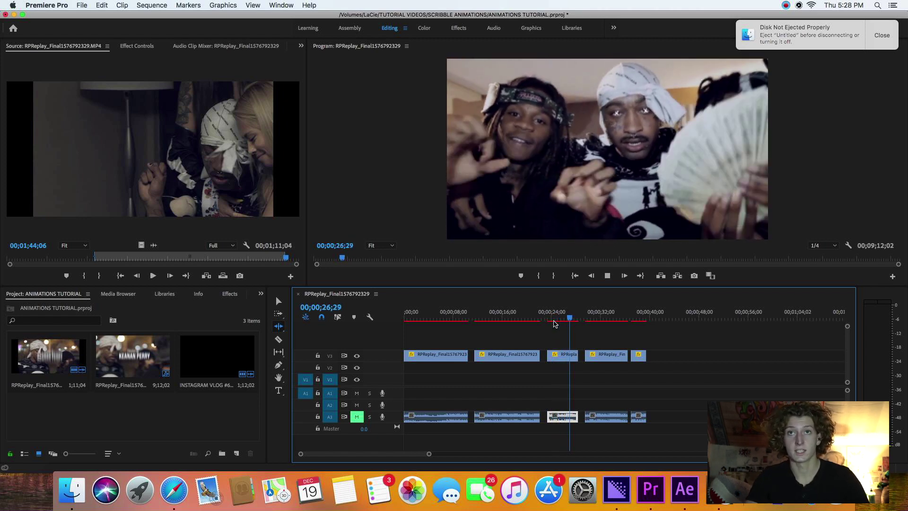
key(space)
click(590, 317)
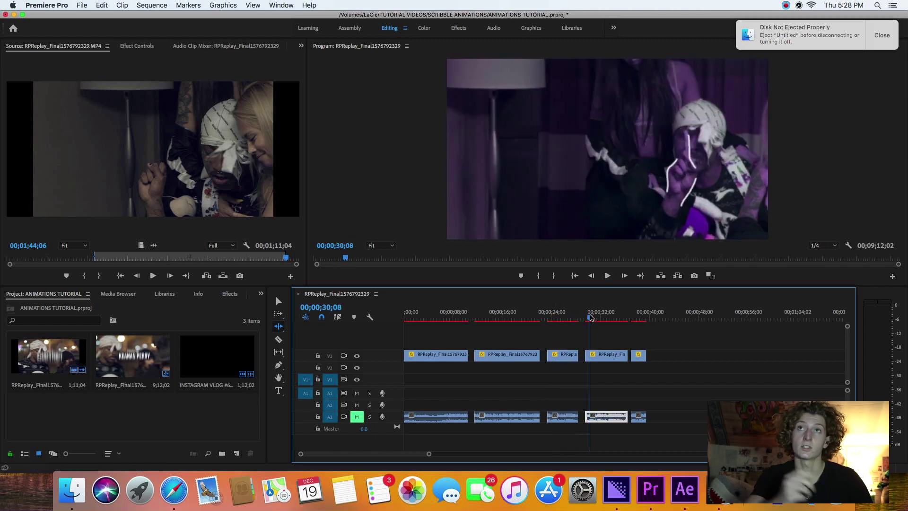
key(space)
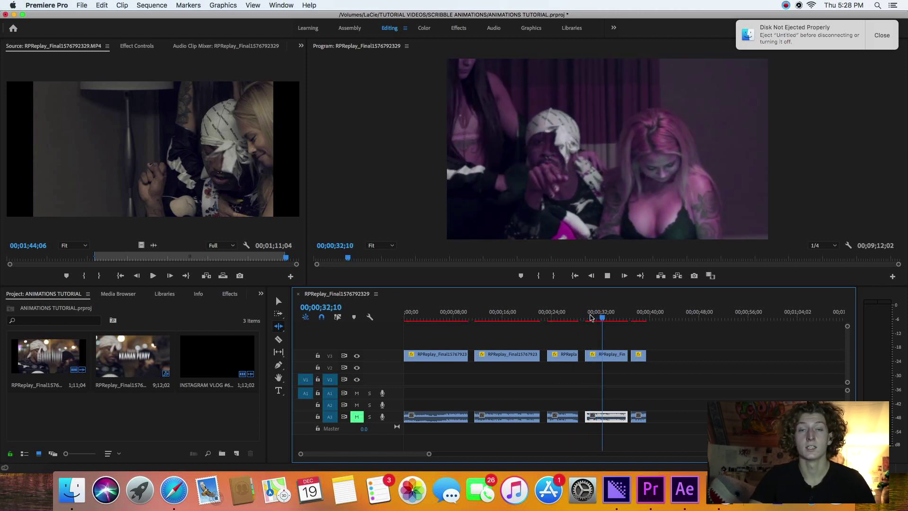
click(588, 317)
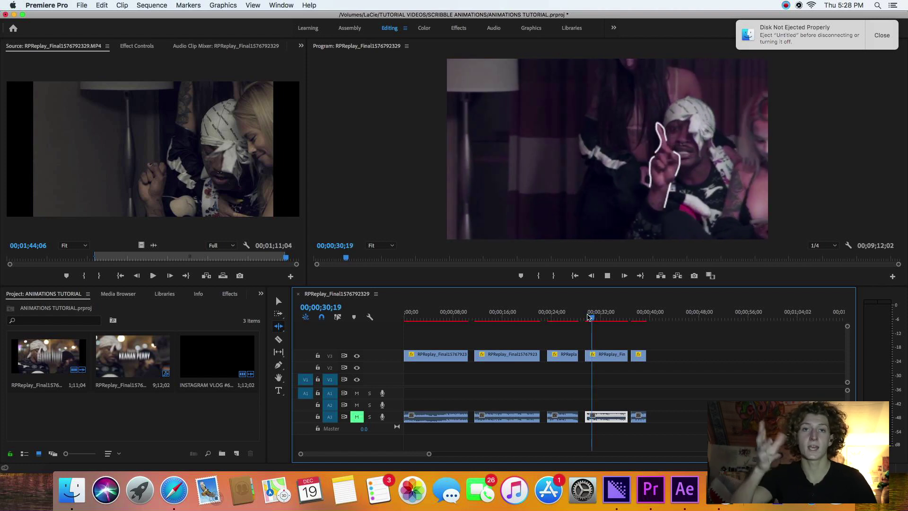
key(space)
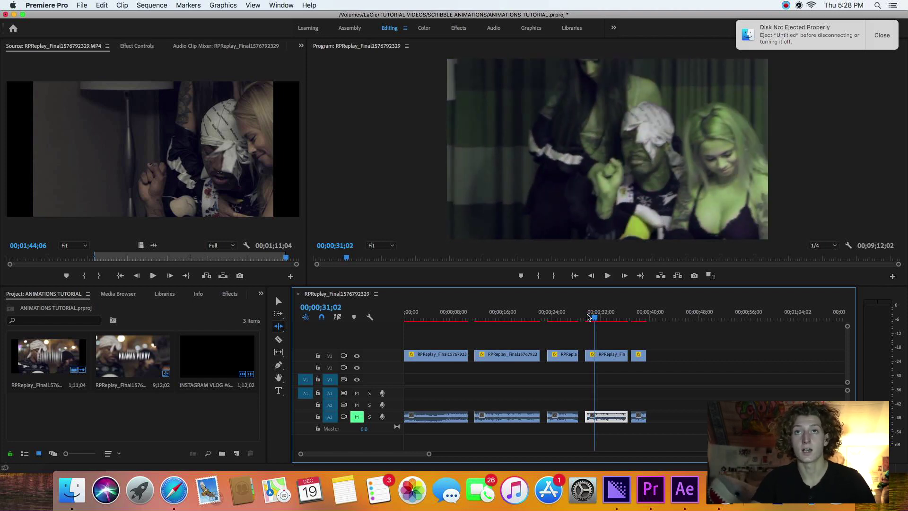
drag(610, 317, 620, 319)
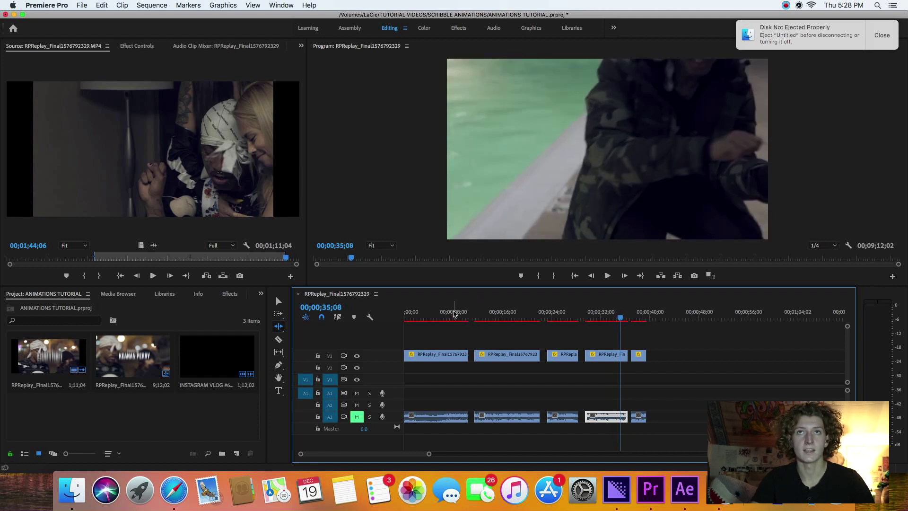
click(454, 315)
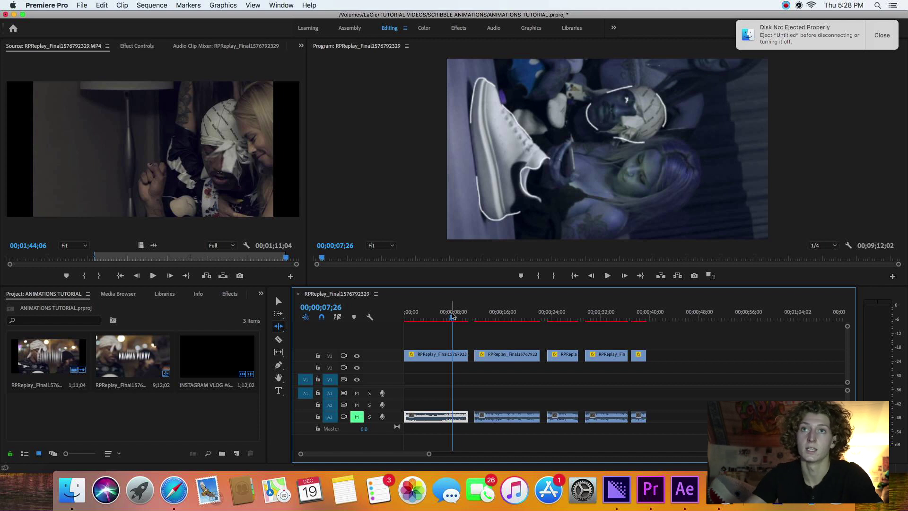
drag(453, 316, 635, 317)
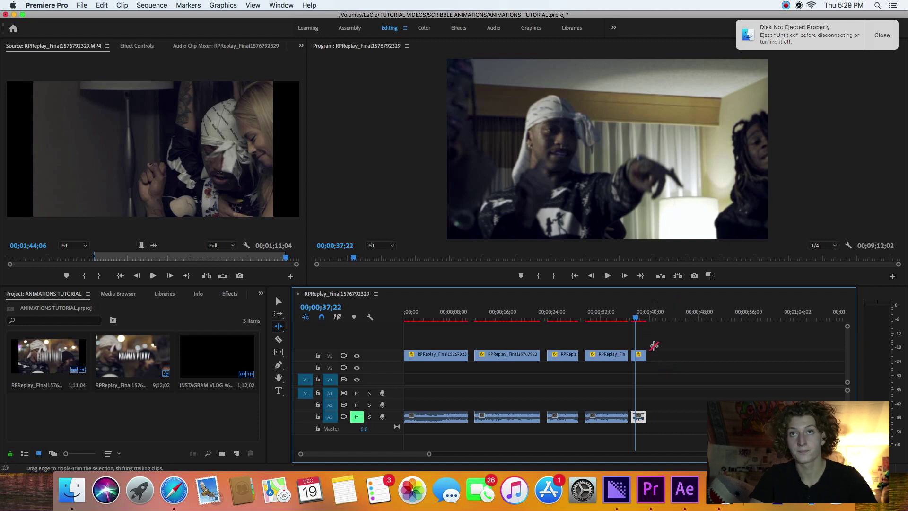
Step: With the Selection tool, replace the last hotel-room clip on V3 with a linked After Effects composition
key(v)
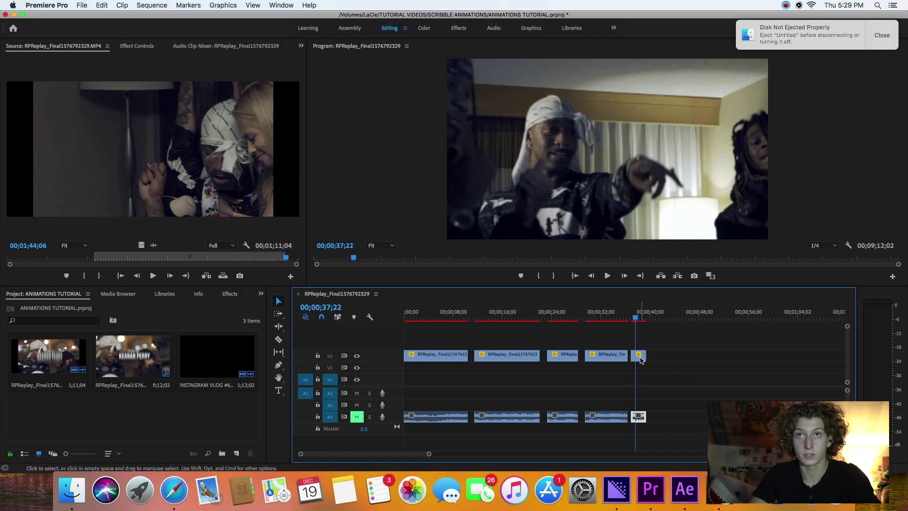
click(637, 318)
drag(637, 318, 634, 318)
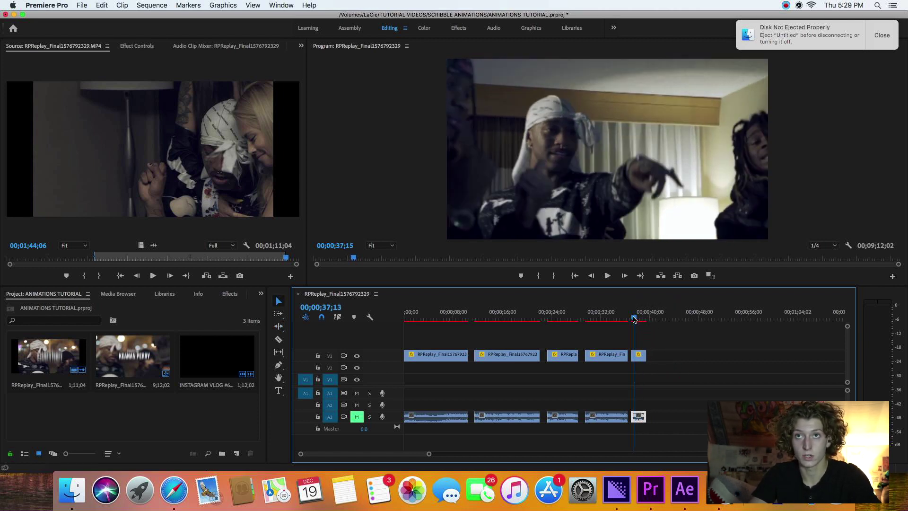
right_click(638, 360)
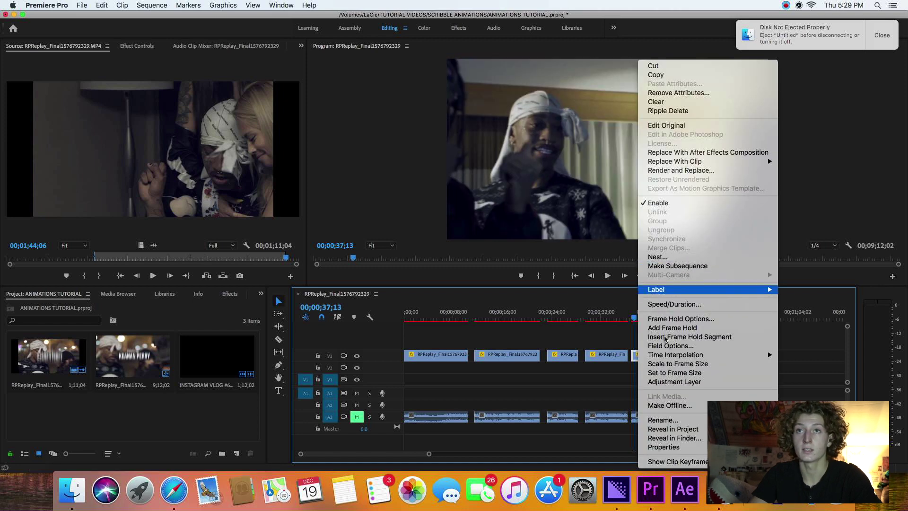
click(620, 342)
click(640, 355)
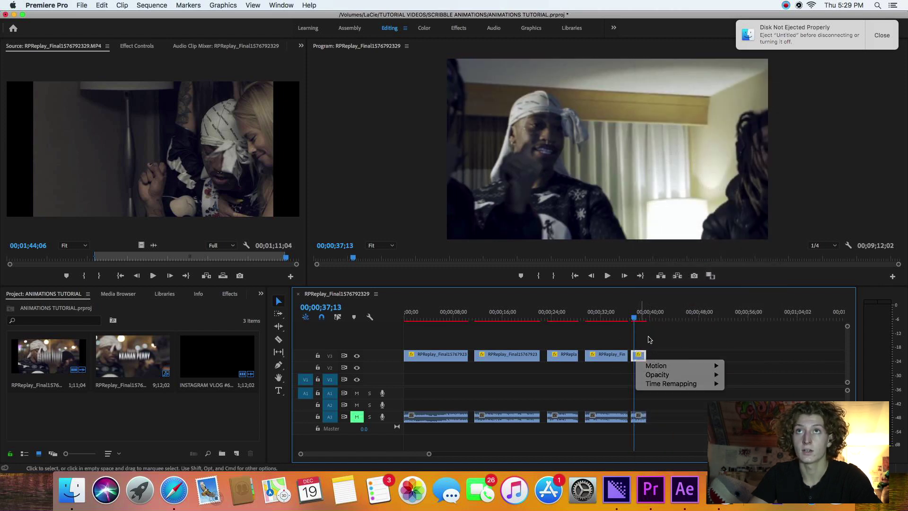
click(650, 340)
right_click(642, 355)
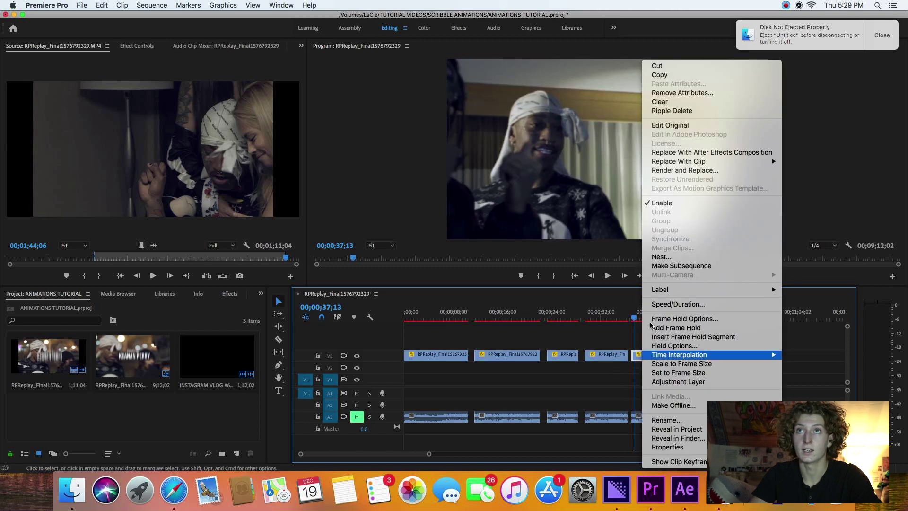
click(690, 152)
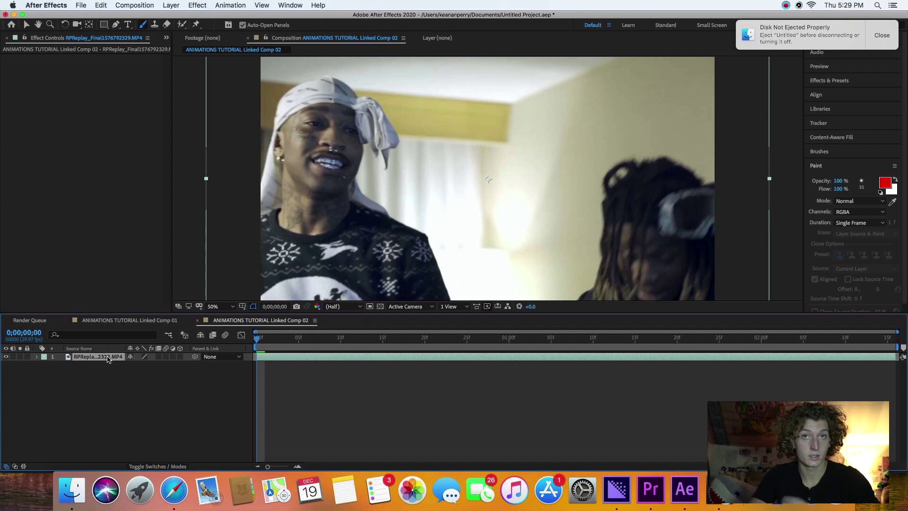
Step: Open the RPReplay footage layer in its own Layer panel, then return to the Composition view
double_click(108, 359)
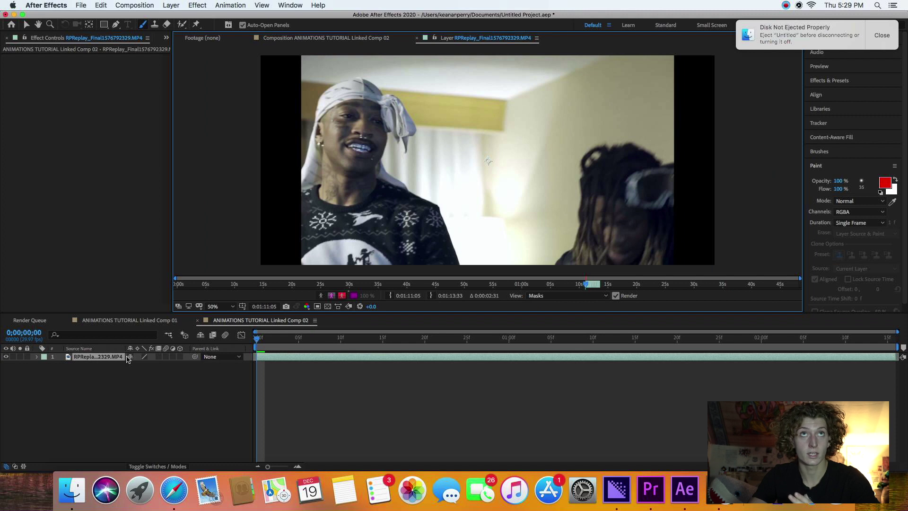
click(366, 42)
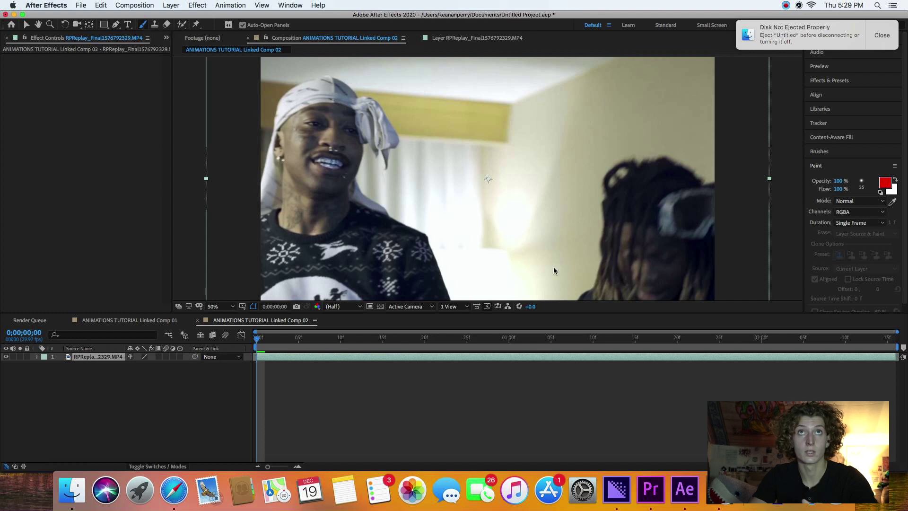
Step: Show the clip in the Layer panel and set the Paint stroke duration to Single Frame
click(452, 40)
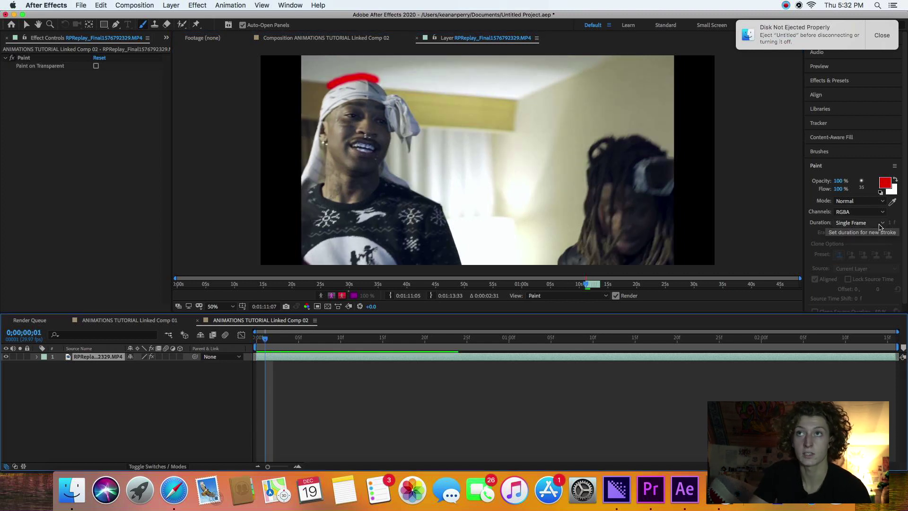
click(879, 225)
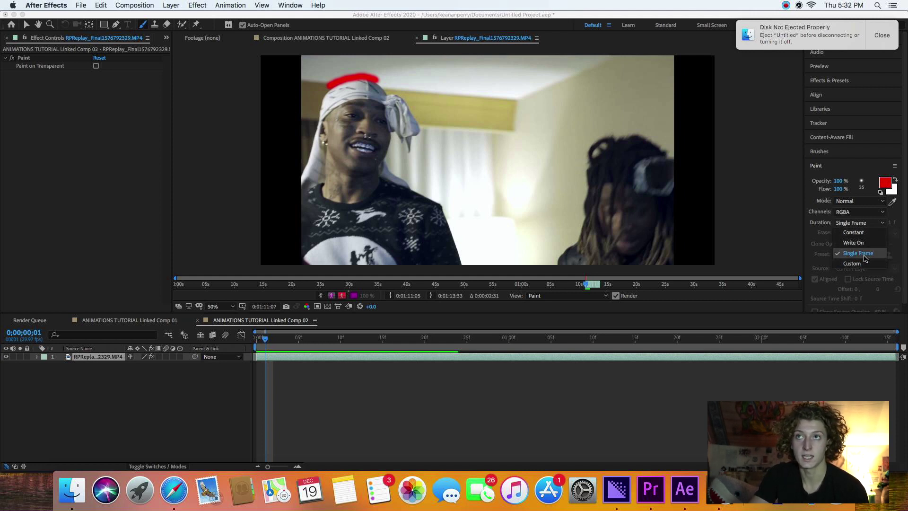
click(678, 409)
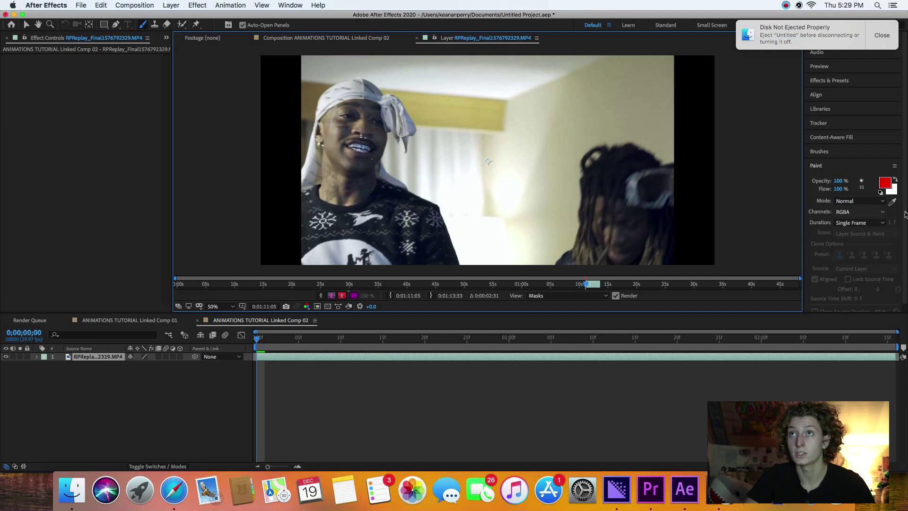
click(833, 152)
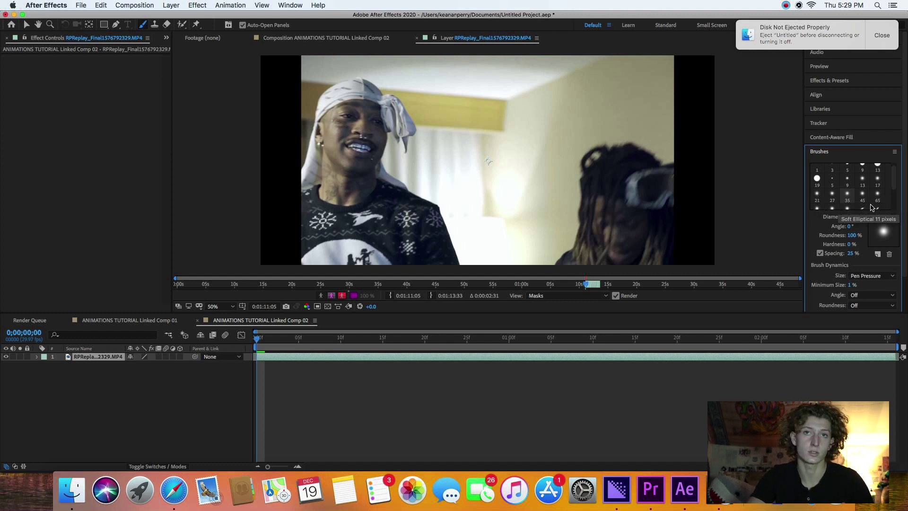
Step: Choose the 35 px soft round brush tip and set the paint colour to red FF0000
click(864, 198)
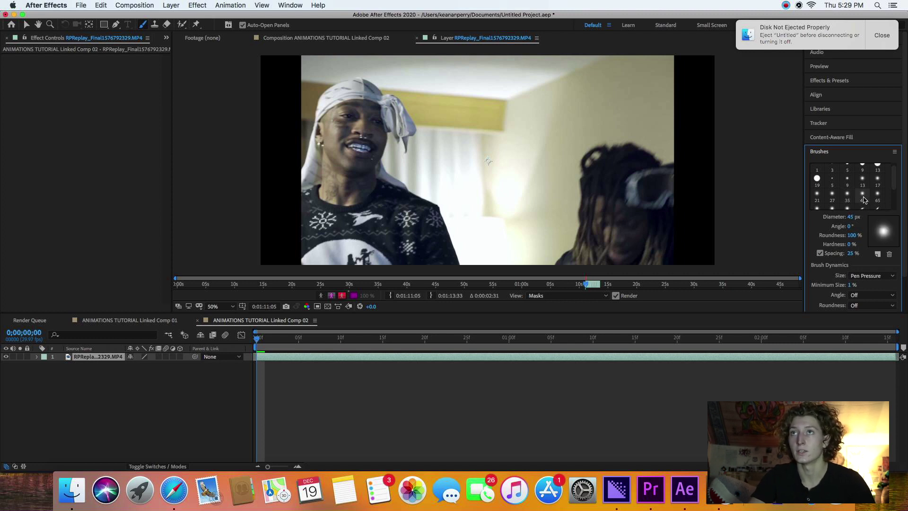
click(848, 198)
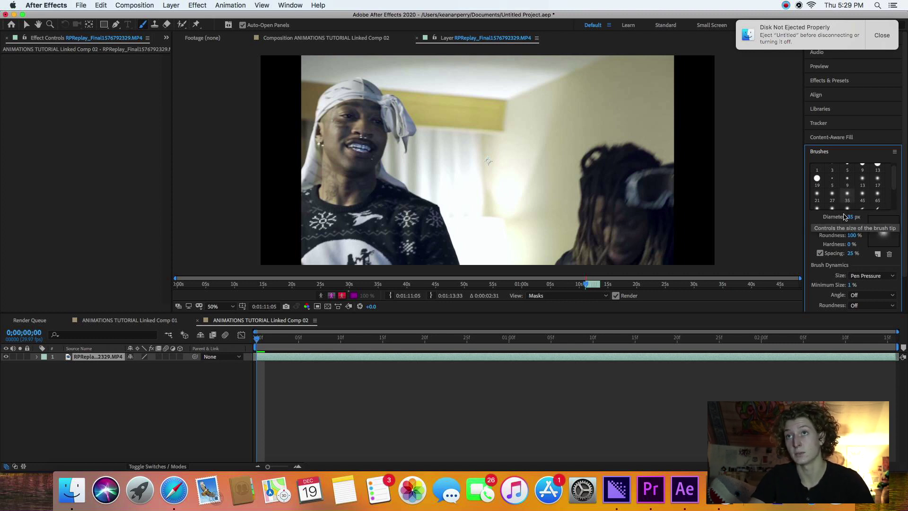
click(838, 310)
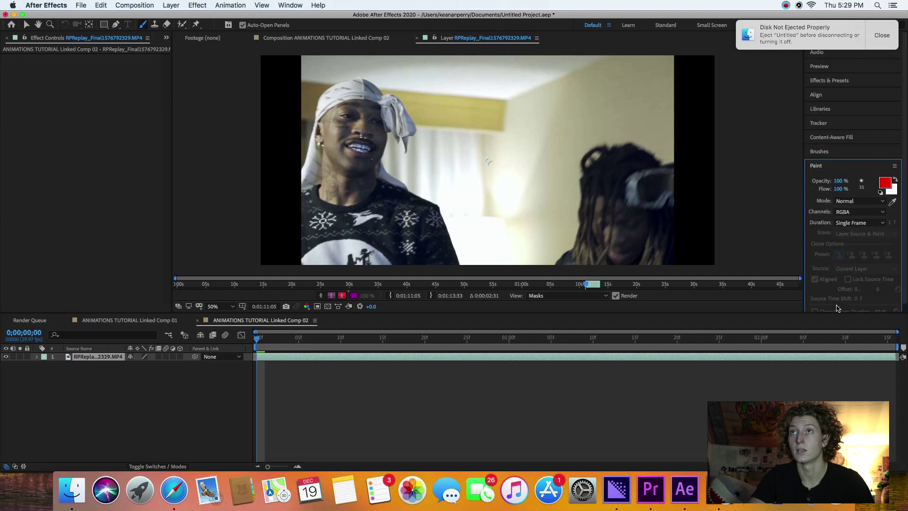
click(886, 184)
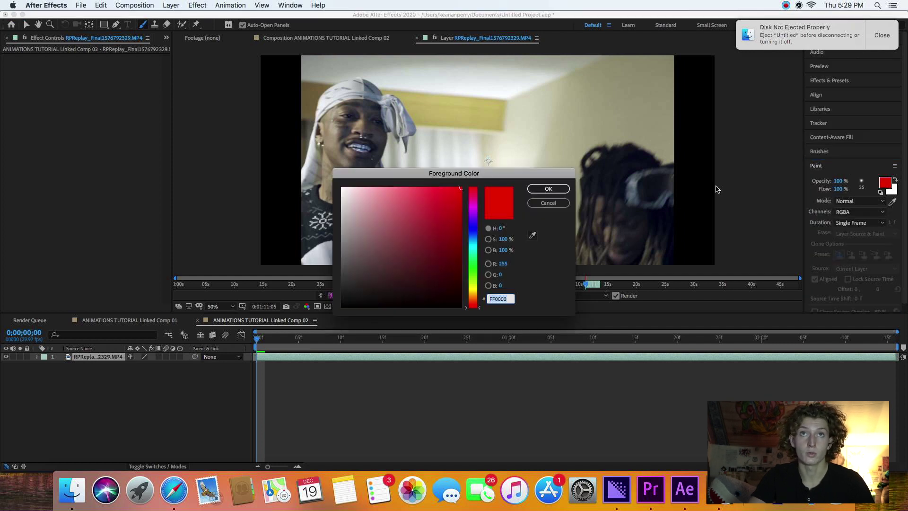
click(542, 186)
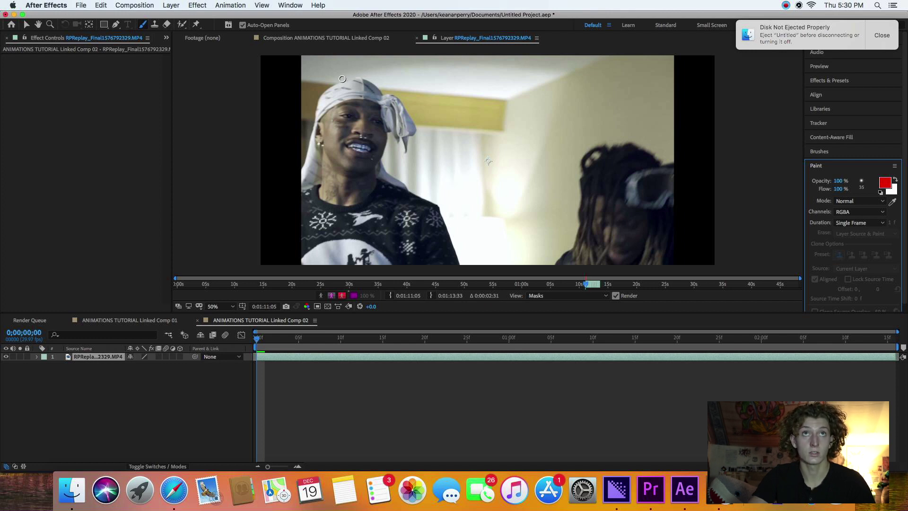
Step: Paint red strokes along the bandana top on five successive frames, advancing one frame after each
mouse_move(342, 77)
mouse_down()
mouse_move(358, 73)
mouse_move(388, 89)
mouse_up()
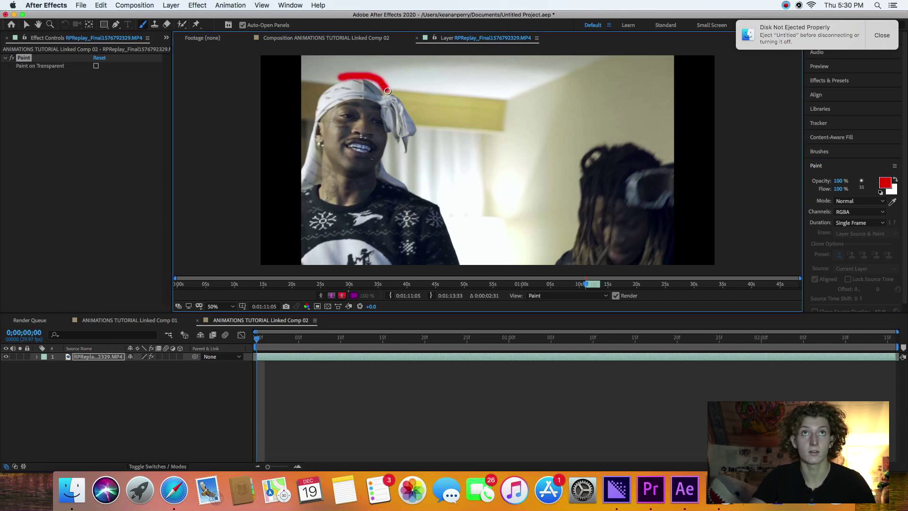
key(Page_Down)
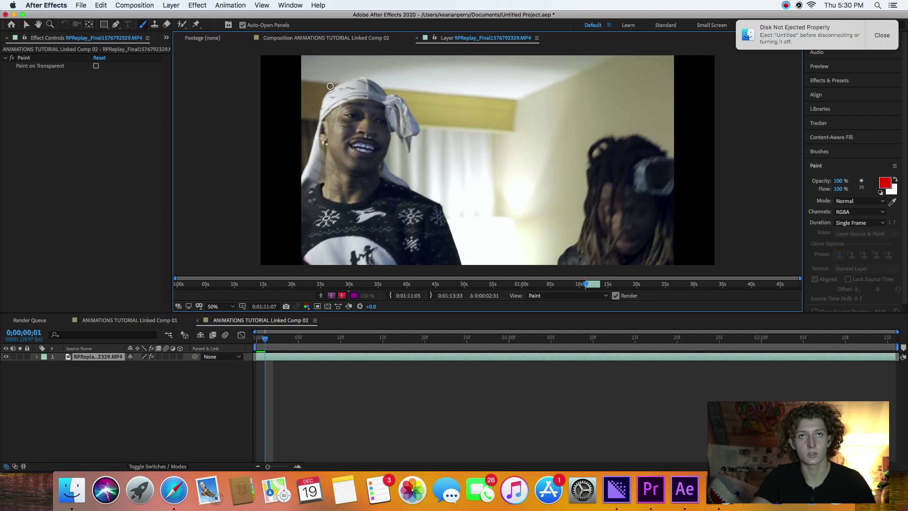
mouse_move(328, 86)
mouse_down()
mouse_move(352, 76)
mouse_move(377, 81)
mouse_up()
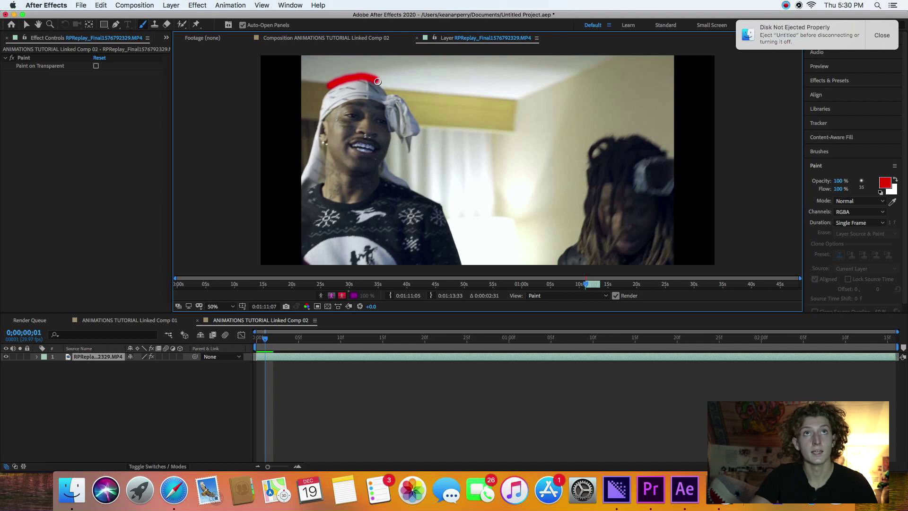
key(Page_Down)
drag(360, 75, 405, 102)
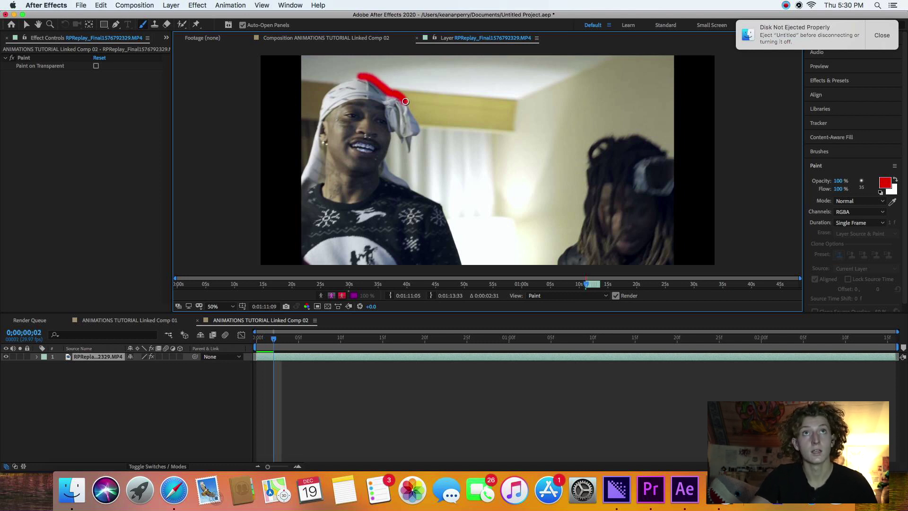
key(Page_Down)
mouse_move(367, 76)
mouse_down()
mouse_move(414, 105)
mouse_move(394, 86)
mouse_move(428, 120)
mouse_up()
key(Page_Down)
key(Page_Down)
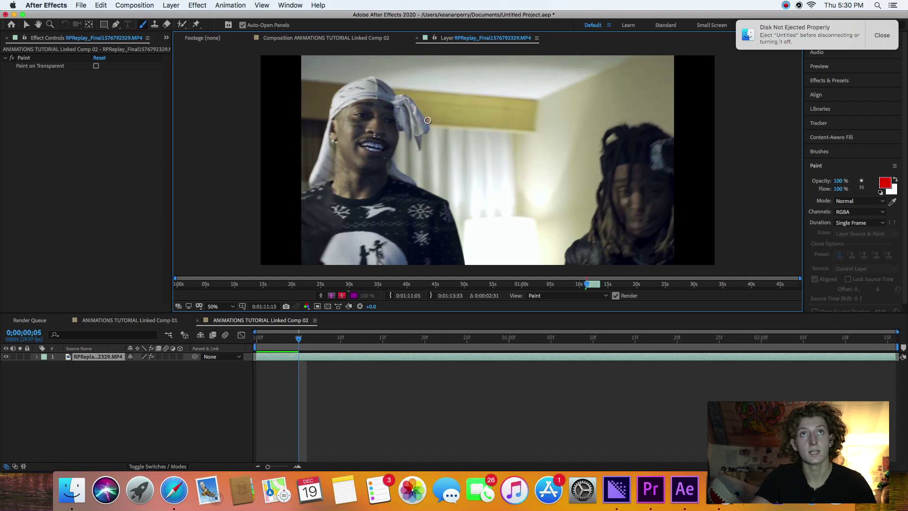
mouse_move(390, 81)
mouse_down()
mouse_move(442, 133)
mouse_move(428, 142)
mouse_up()
key(Page_Down)
key(Page_Down)
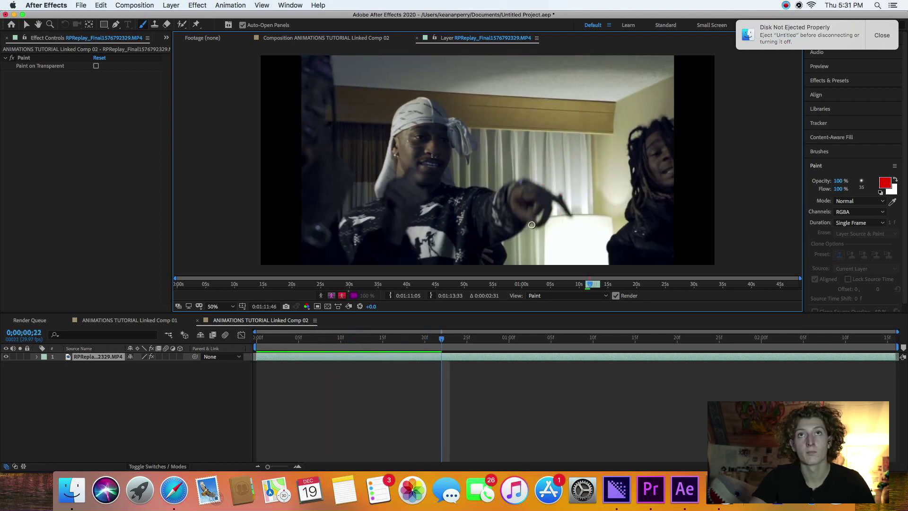
key(Page_Down)
key(Page_Down)
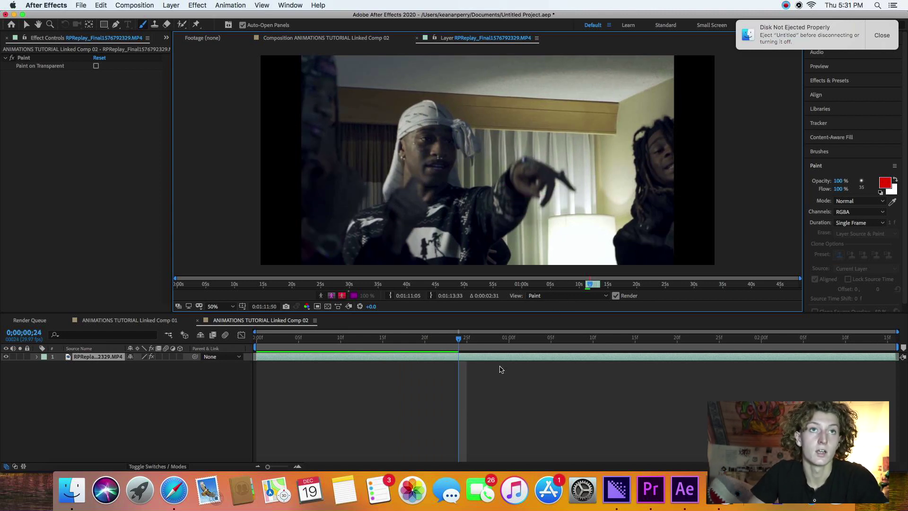
Step: Scrub back to the first frame to view the red arc stroke on the durag
drag(458, 342, 259, 347)
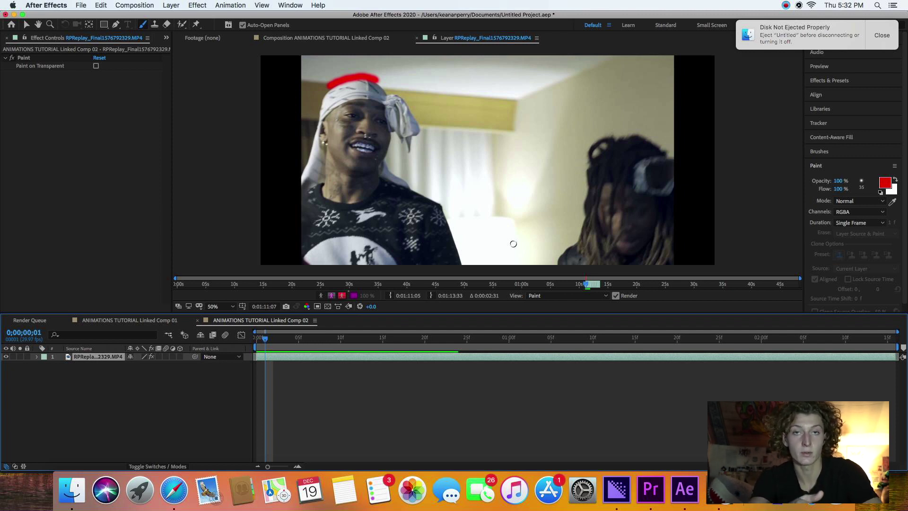
drag(265, 338, 256, 339)
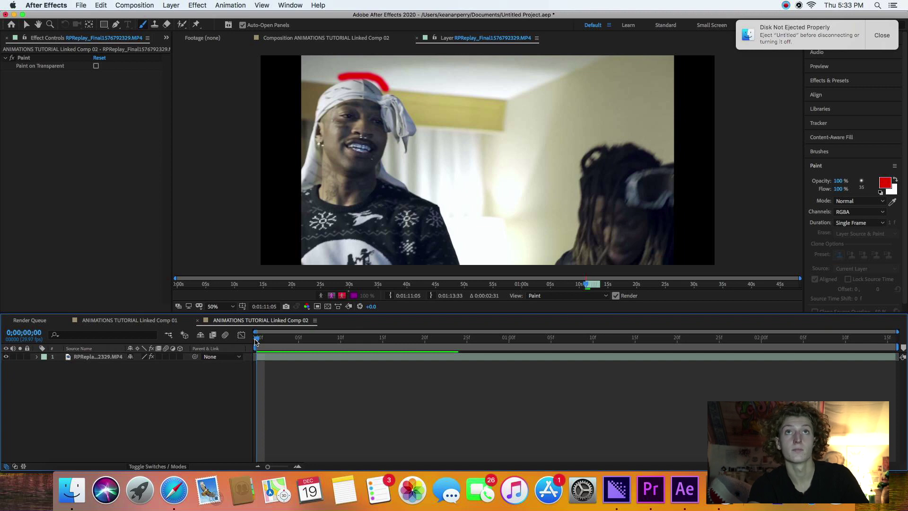
Step: Preview the painted clip from the start, stopping and playing it a second time
key(space)
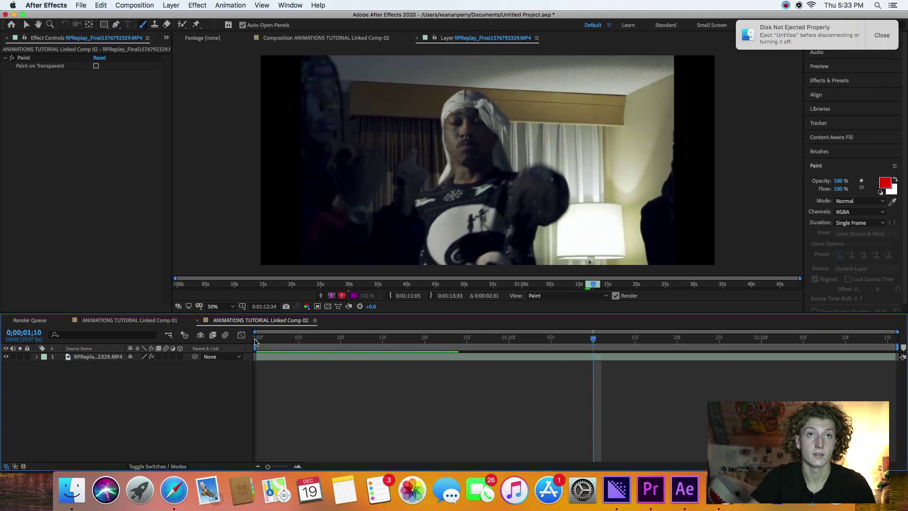
key(space)
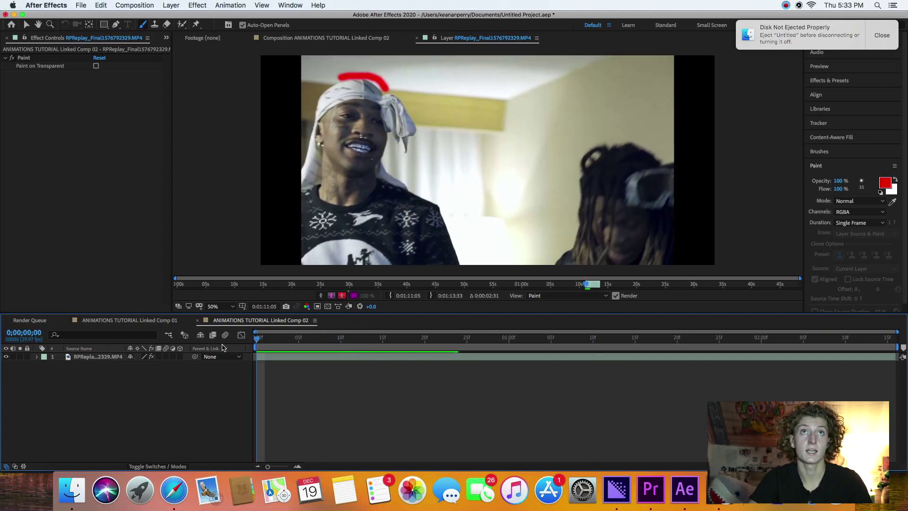
key(space)
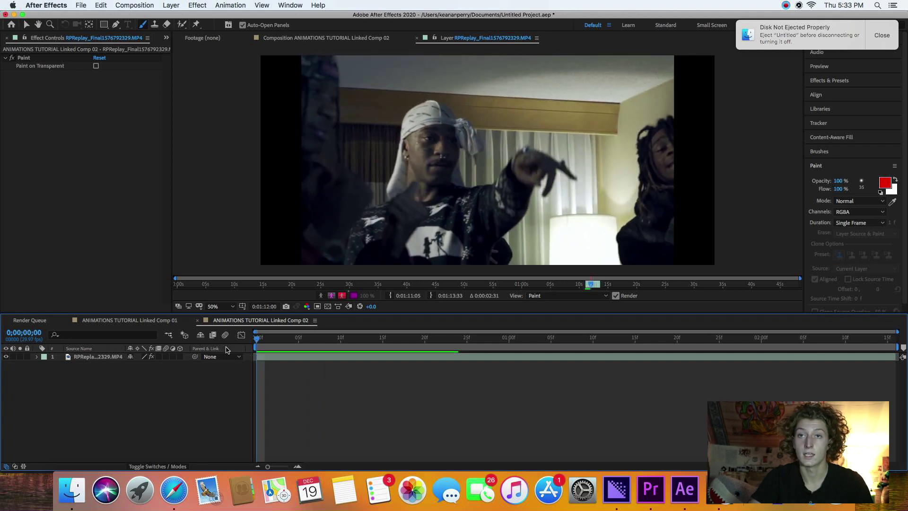
click(651, 490)
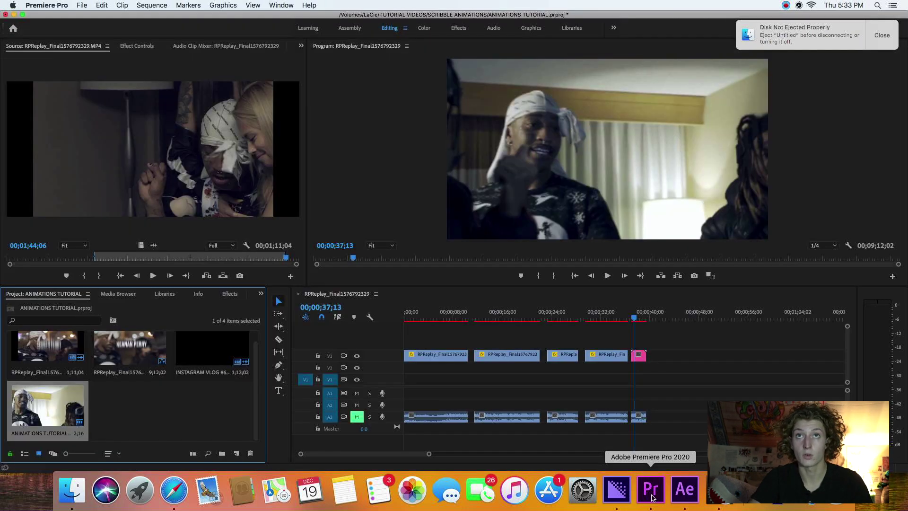
click(633, 318)
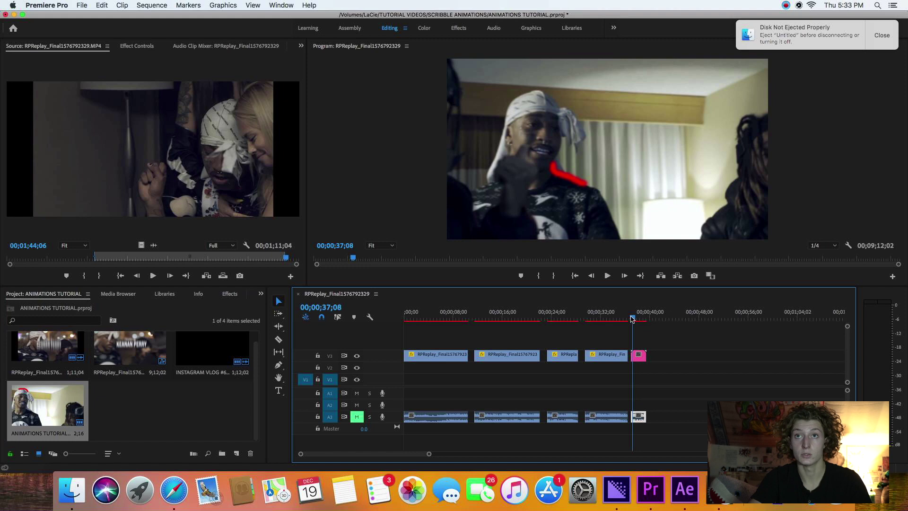
key(space)
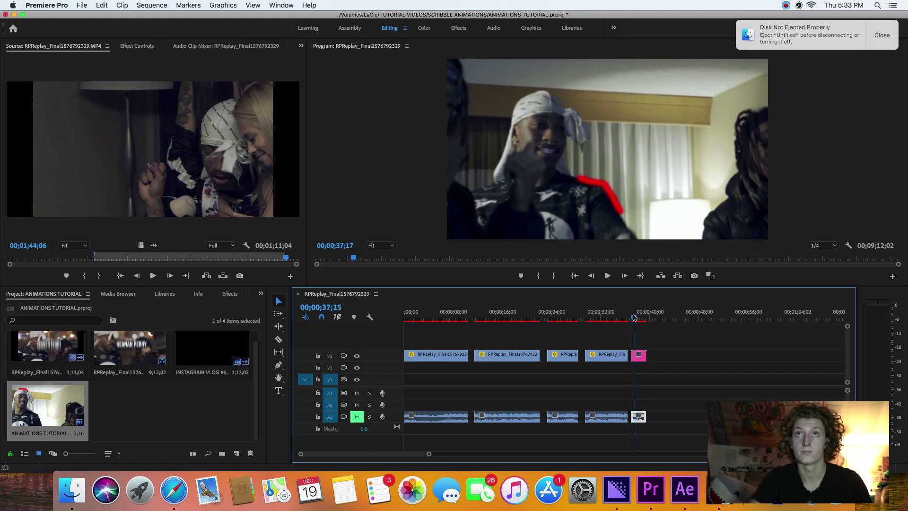
click(630, 318)
key(space)
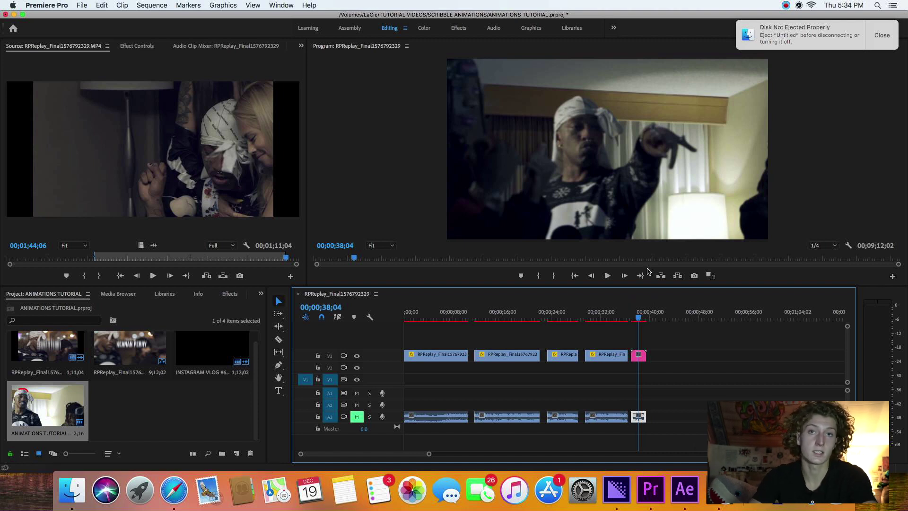
key(Left)
key(Left)
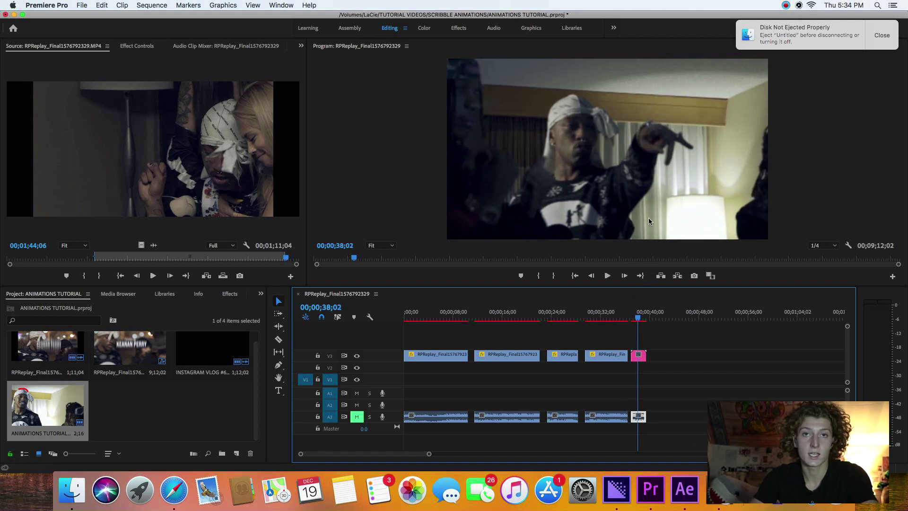
key(Right)
key(Right)
key(Right)
key(Right)
key(Right)
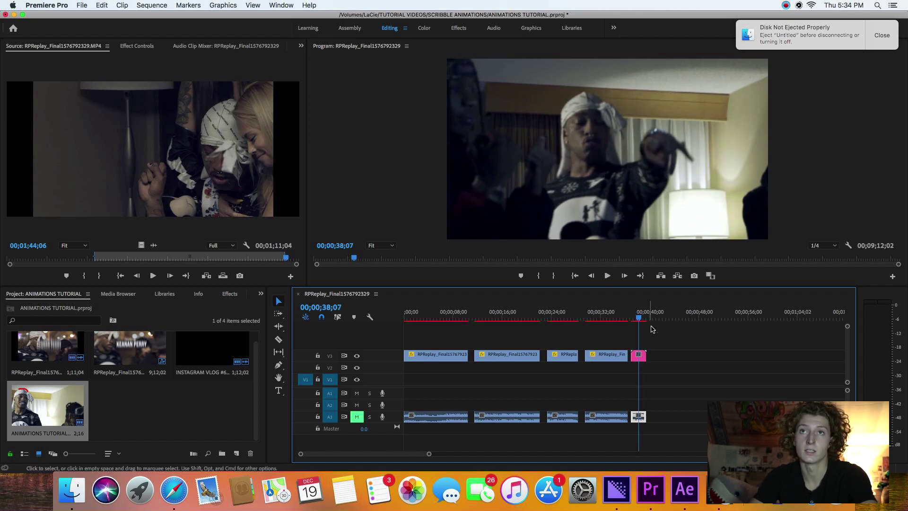
click(637, 320)
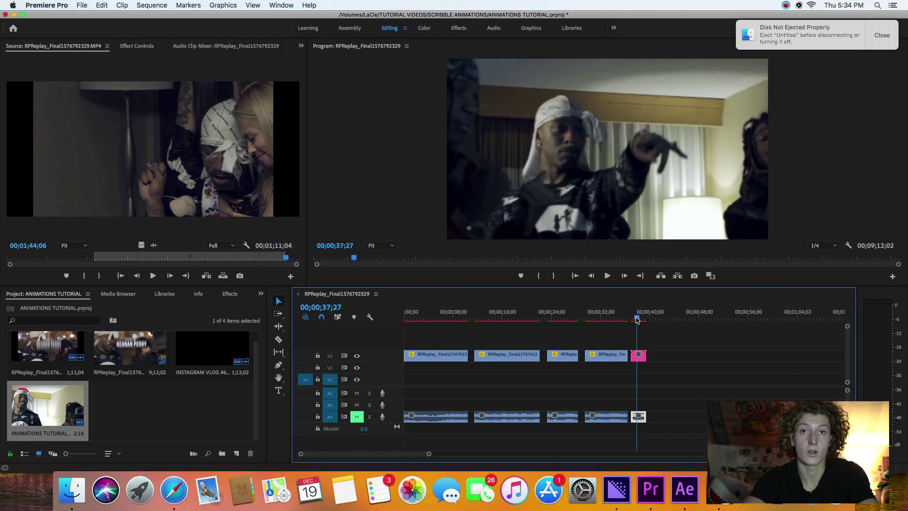